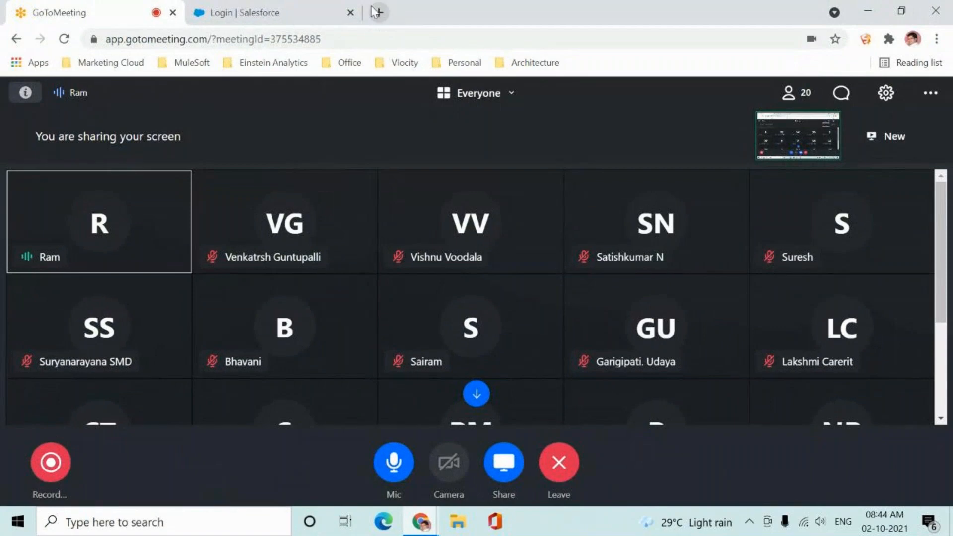
Open draw.io in a new browser tab and choose the Blank Diagram template.
{"action": "type", "text": "draw"}
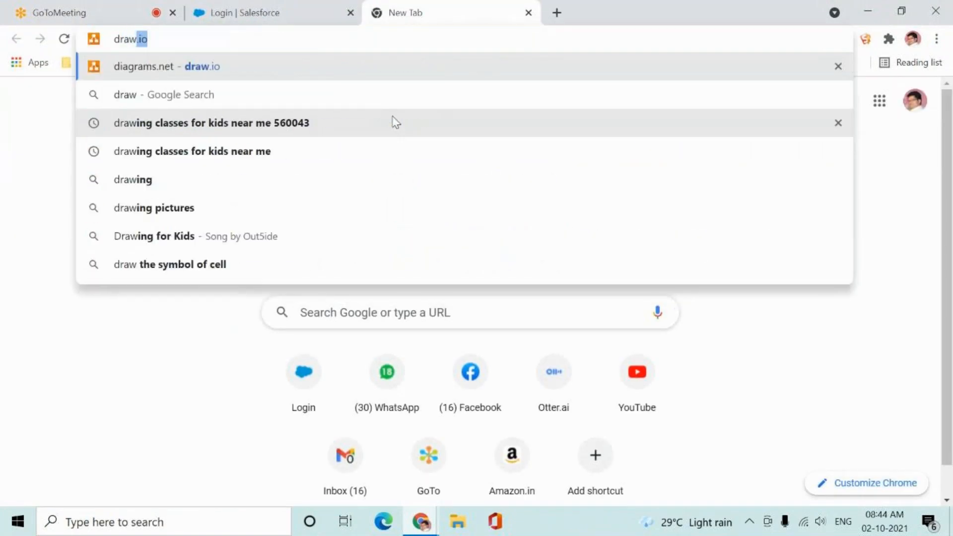
{"action": "key", "text": "Return"}
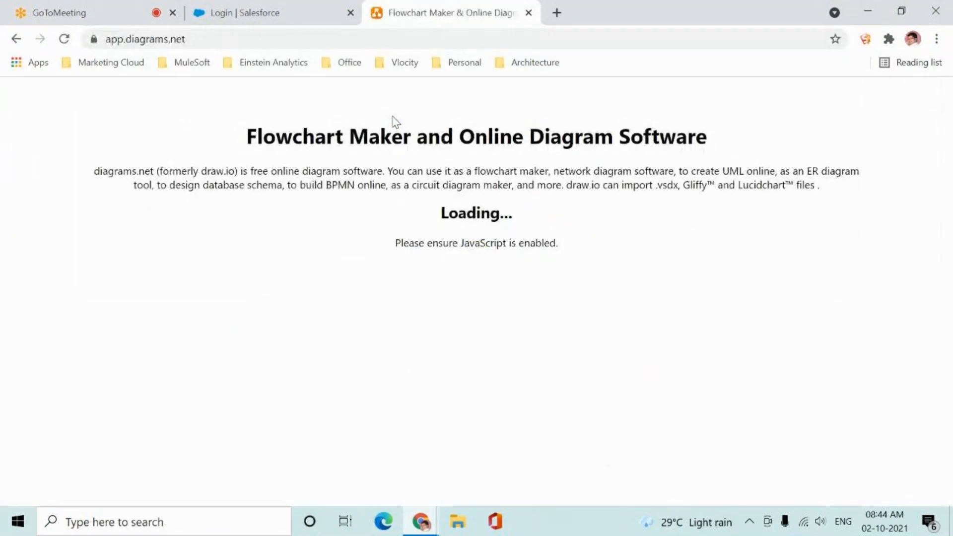
{"action": "left_click", "coordinate": [445, 264]}
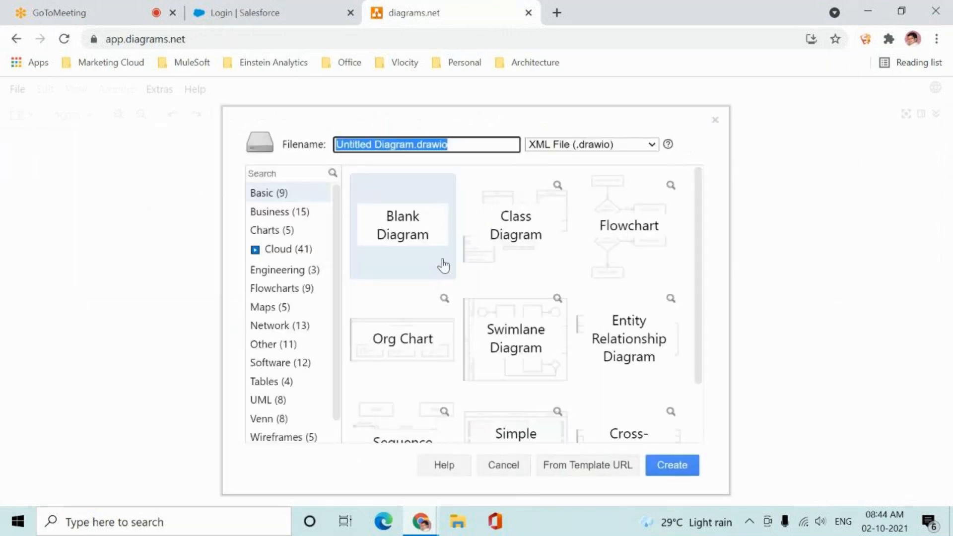
{"action": "left_click", "coordinate": [442, 254]}
{"action": "double_click", "coordinate": [427, 243]}
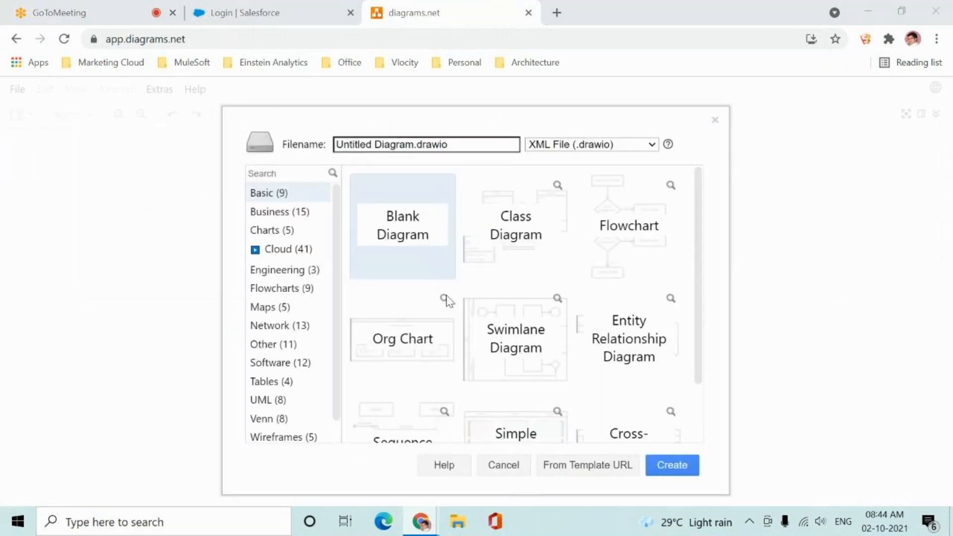
{"action": "left_click", "coordinate": [433, 340]}
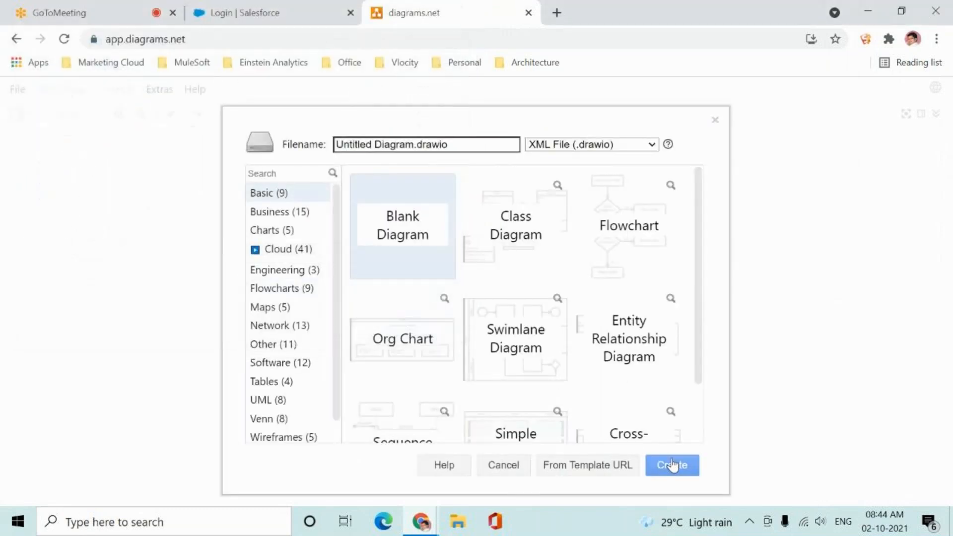
Create the blank diagram, saving it to the Desktop over the existing dsf.drawio file.
{"action": "left_click", "coordinate": [672, 463]}
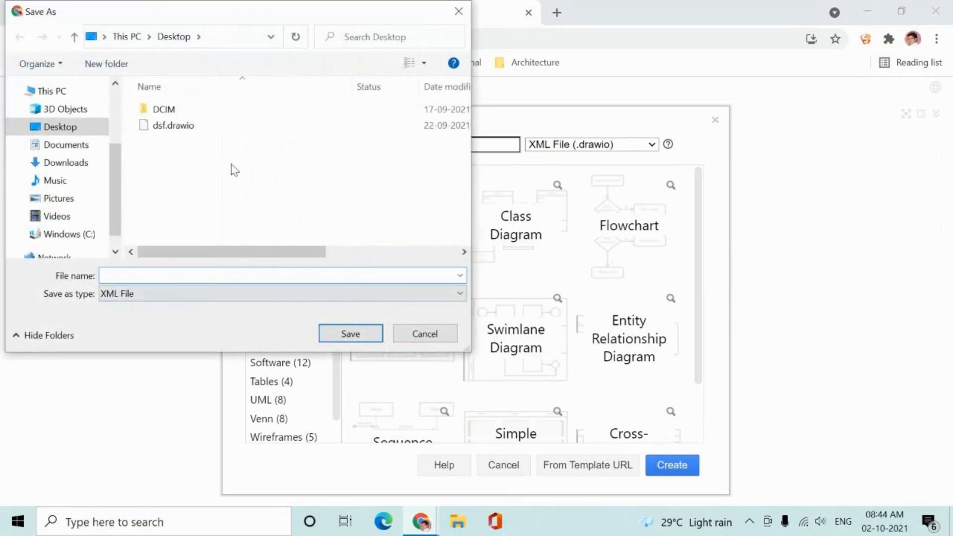
{"action": "left_click", "coordinate": [233, 125]}
{"action": "left_click", "coordinate": [350, 333]}
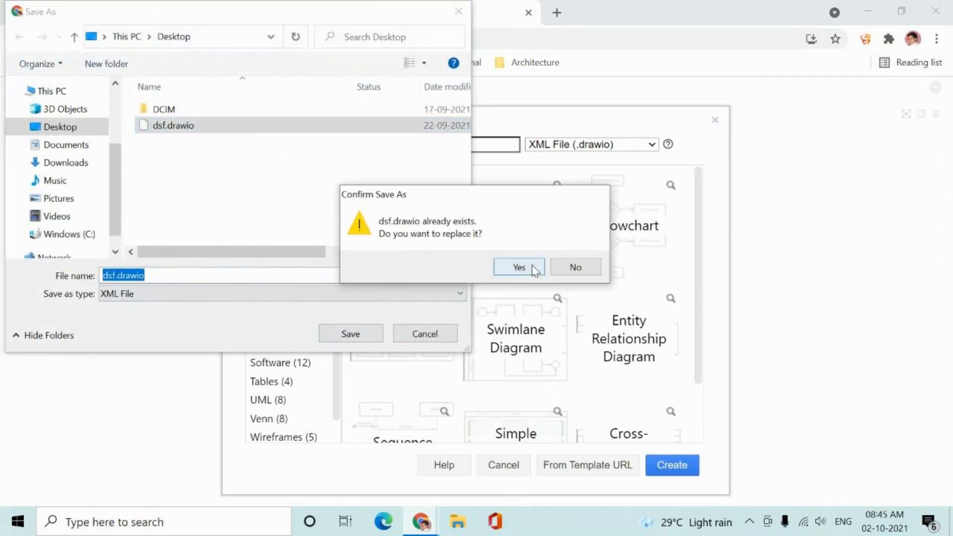
{"action": "left_click", "coordinate": [519, 268]}
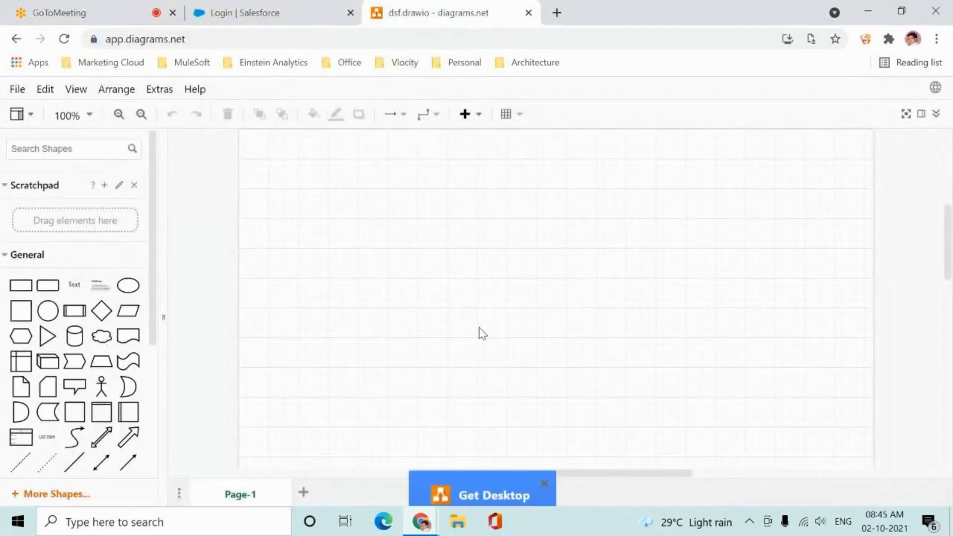
{"action": "left_click", "coordinate": [543, 453]}
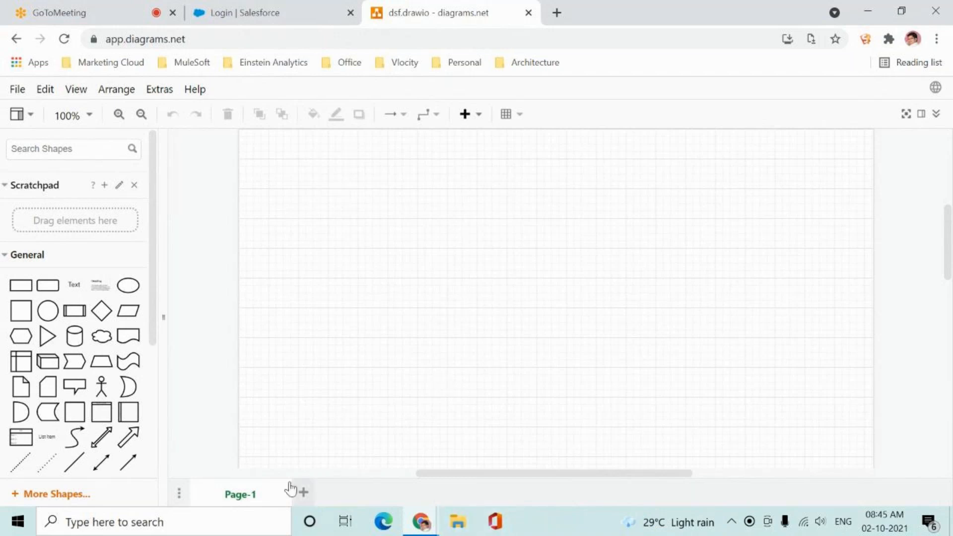
Add a rounded rectangle and enlarge it into a big outer container filling most of the visible page.
{"action": "left_click", "coordinate": [48, 285]}
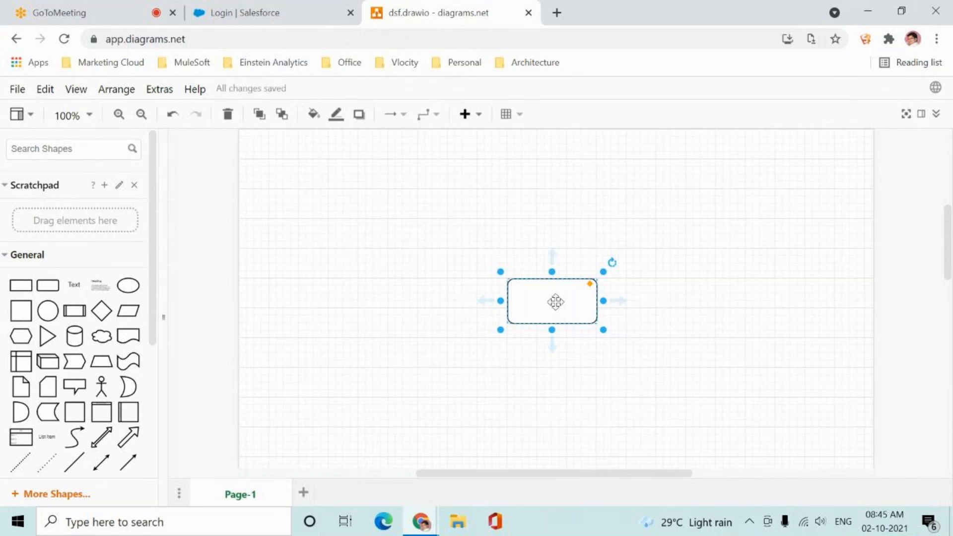
{"action": "left_click_drag", "start_coordinate": [603, 330], "coordinate": [844, 463]}
{"action": "left_click_drag", "start_coordinate": [710, 376], "coordinate": [585, 301]}
{"action": "left_click_drag", "start_coordinate": [699, 374], "coordinate": [753, 455]}
Add a tall, narrow rounded rectangle inside the container's left side and place a copy of it on the container's right side.
{"action": "left_click", "coordinate": [48, 285]}
{"action": "left_click_drag", "start_coordinate": [541, 304], "coordinate": [438, 421]}
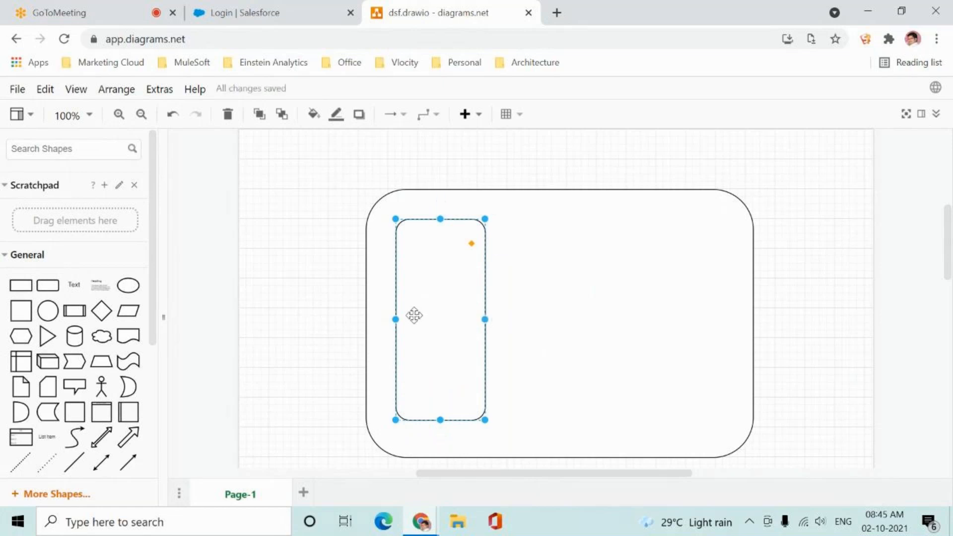
{"action": "left_click_drag", "start_coordinate": [414, 315], "coordinate": [683, 298]}
{"action": "left_click", "coordinate": [811, 333]}
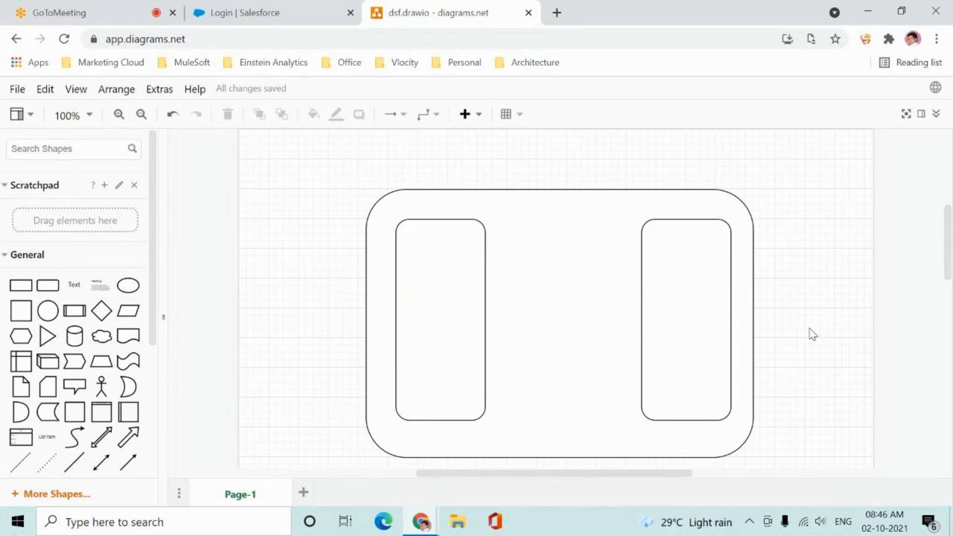
Label the left inner box with the separate lines "Build app", "security" and "automations".
{"action": "left_click", "coordinate": [465, 301]}
{"action": "double_click", "coordinate": [451, 293]}
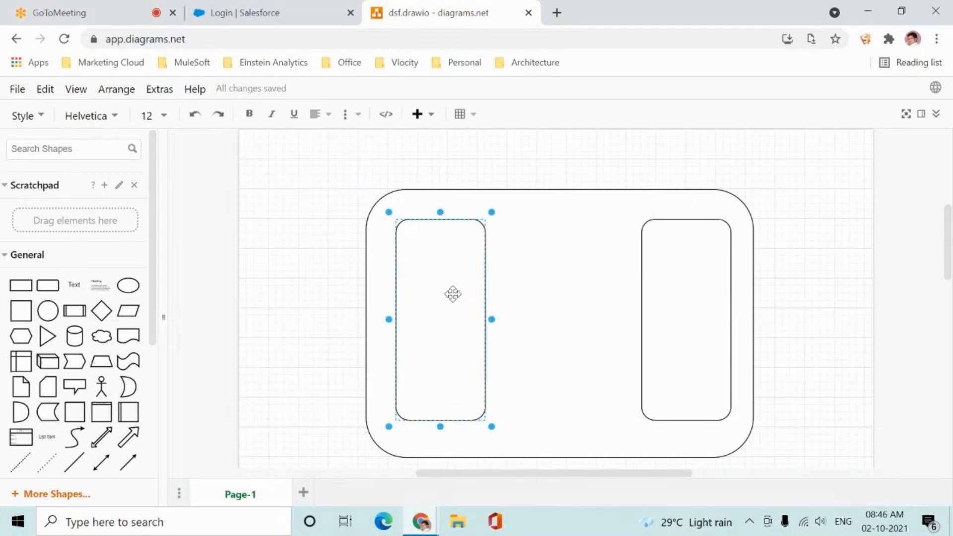
{"action": "type", "text": "Build app"}
{"action": "key", "text": "Return"}
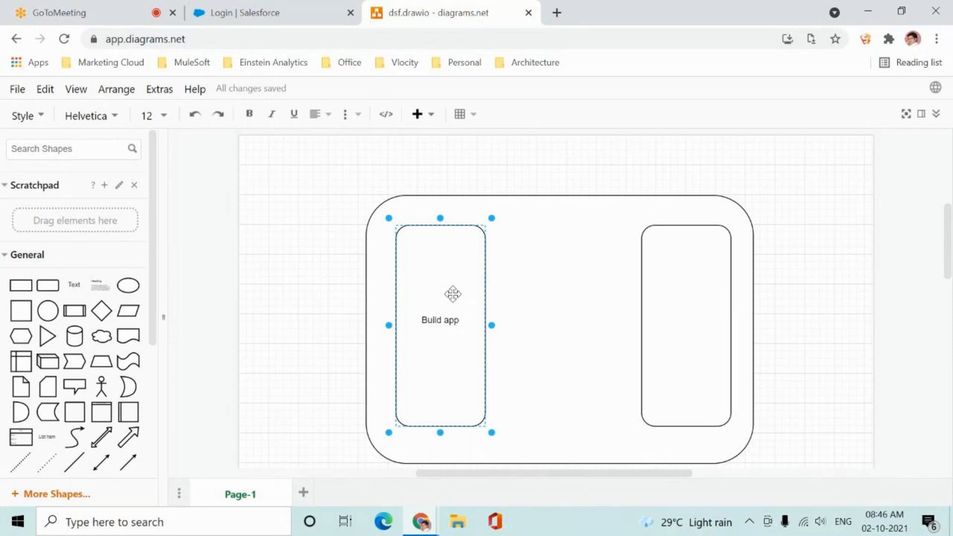
{"action": "type", "text": "security"}
{"action": "key", "text": "Return"}
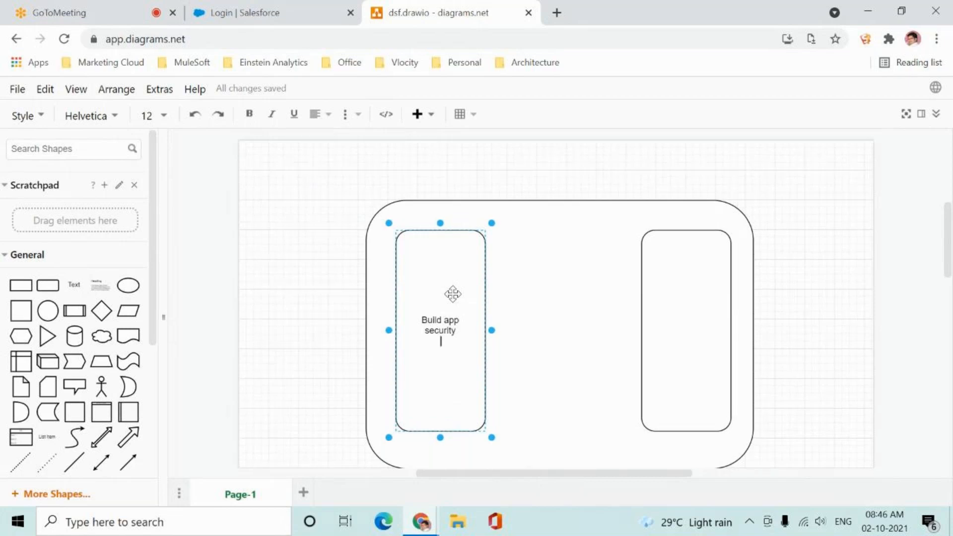
{"action": "type", "text": "automations"}
{"action": "key", "text": "Return"}
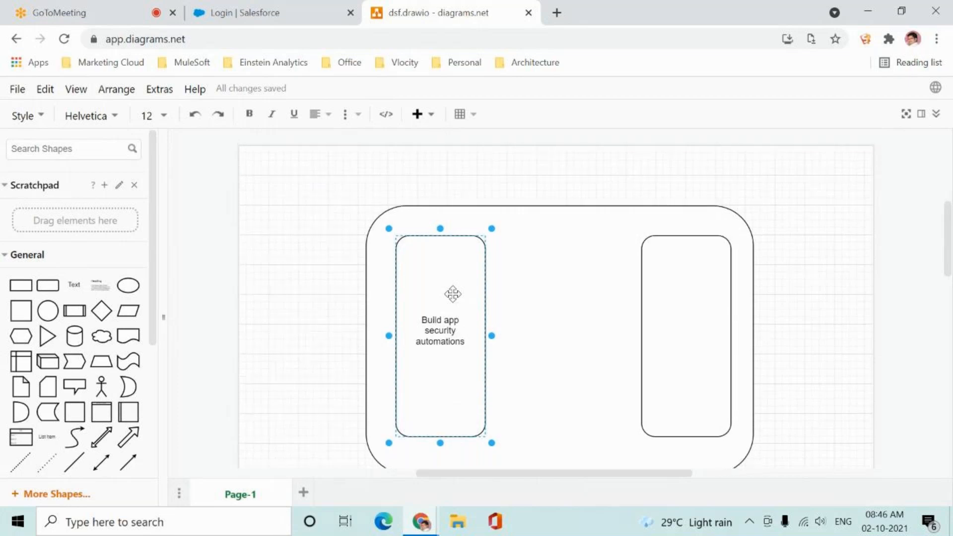
Continue the left box's text with the lines "reports", "Dashboard", "Validata", "using" and "point and clicks".
{"action": "type", "text": "reports"}
{"action": "key", "text": "Return"}
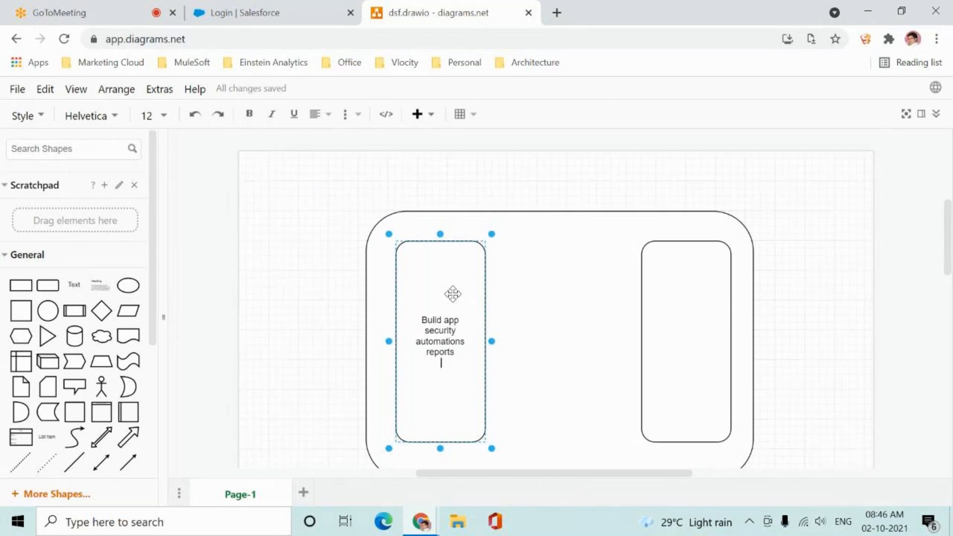
{"action": "type", "text": "Dashboard"}
{"action": "key", "text": "Return"}
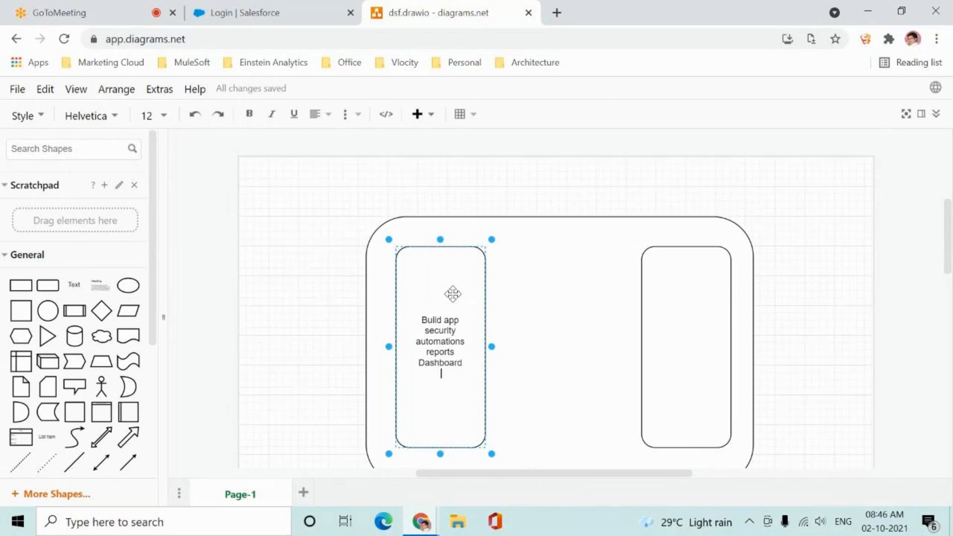
{"action": "type", "text": "Validata"}
{"action": "key", "text": "Return"}
{"action": "type", "text": "using"}
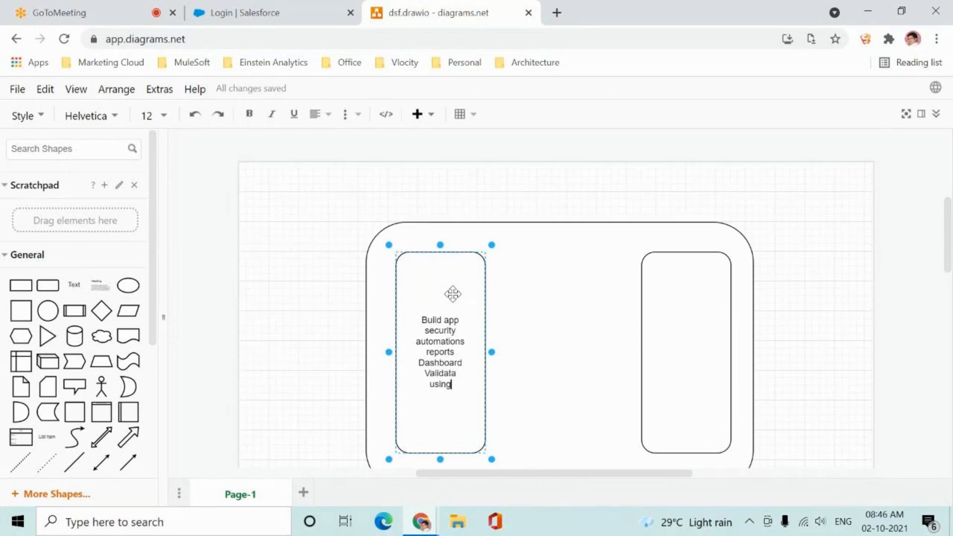
{"action": "key", "text": "Return"}
{"action": "type", "text": "point"}
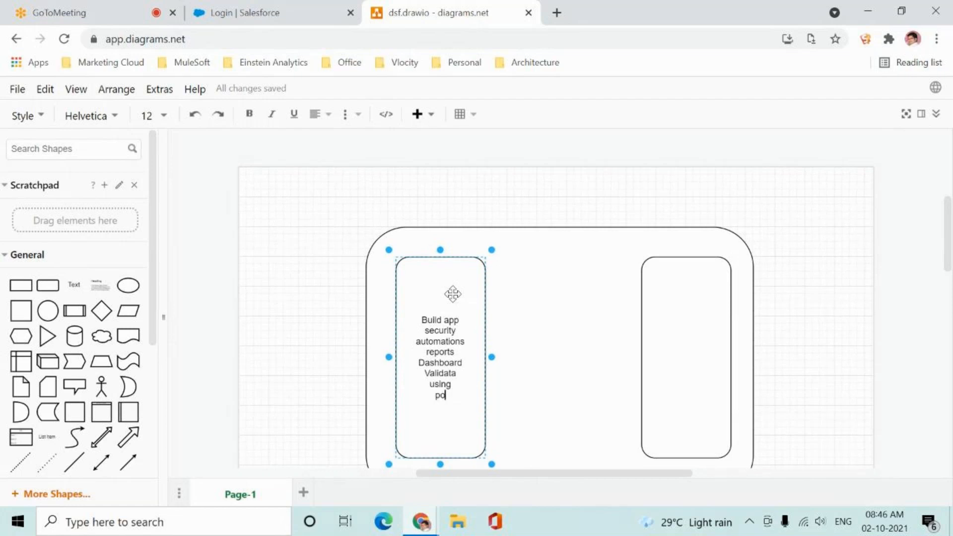
{"action": "type", "text": " and clicks"}
{"action": "left_click_drag", "start_coordinate": [948, 261], "coordinate": [950, 278]}
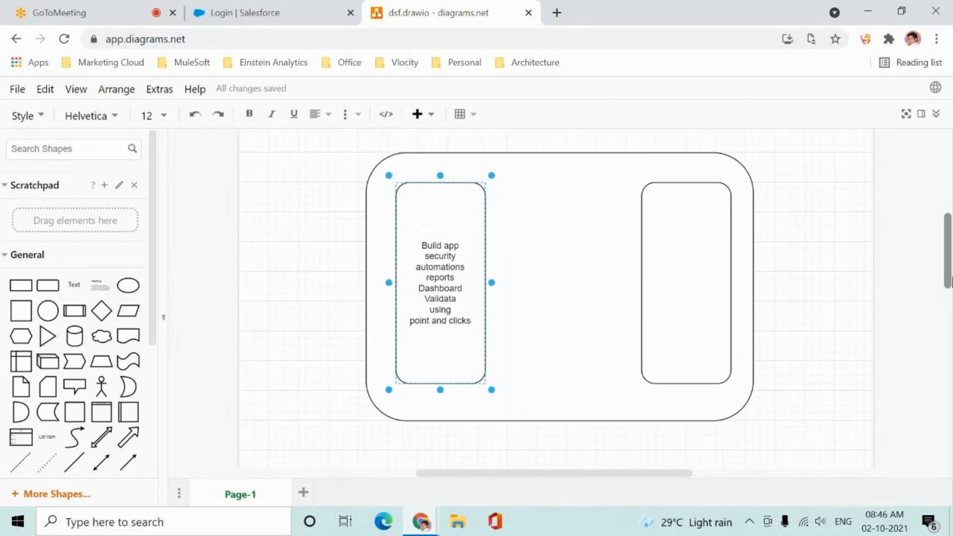
{"action": "left_click", "coordinate": [925, 376]}
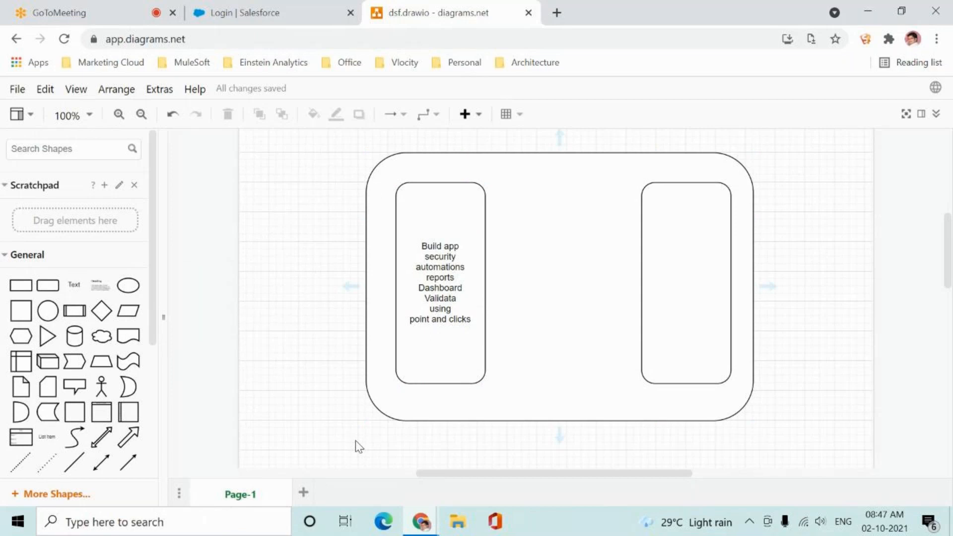
{"action": "left_click", "coordinate": [448, 340]}
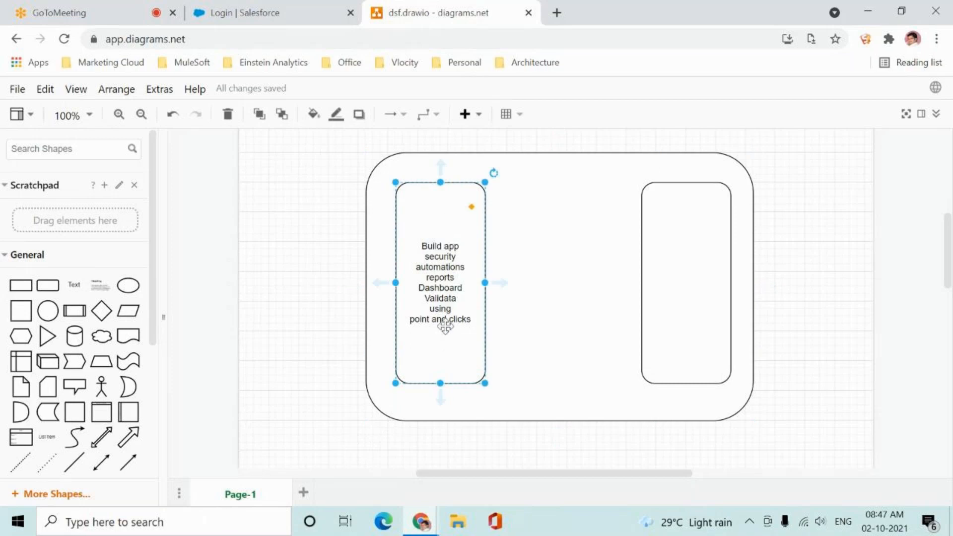
{"action": "mouse_move", "coordinate": [443, 346]}
{"action": "left_mouse_down"}
{"action": "mouse_move", "coordinate": [461, 344]}
{"action": "mouse_move", "coordinate": [446, 340]}
{"action": "left_mouse_up"}
{"action": "mouse_move", "coordinate": [438, 161]}
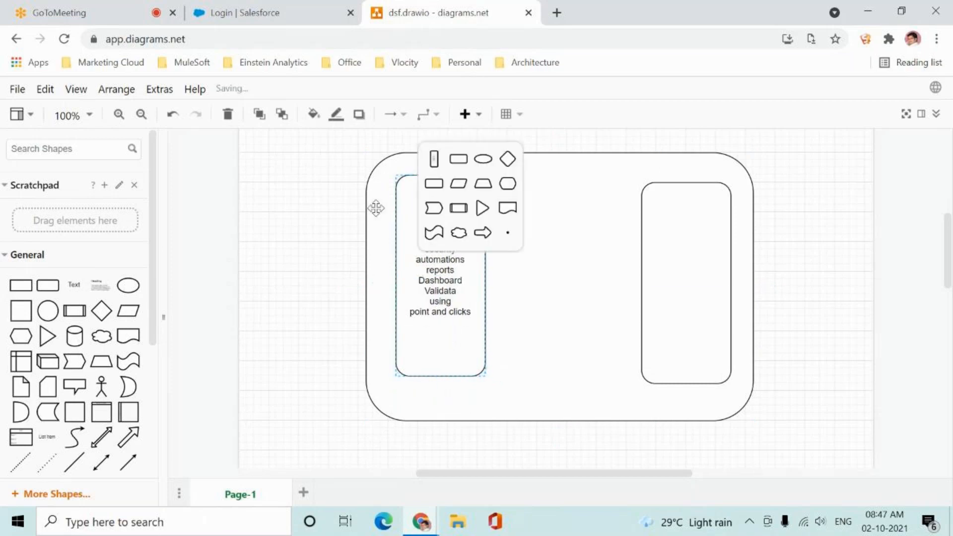
{"action": "left_click", "coordinate": [285, 257]}
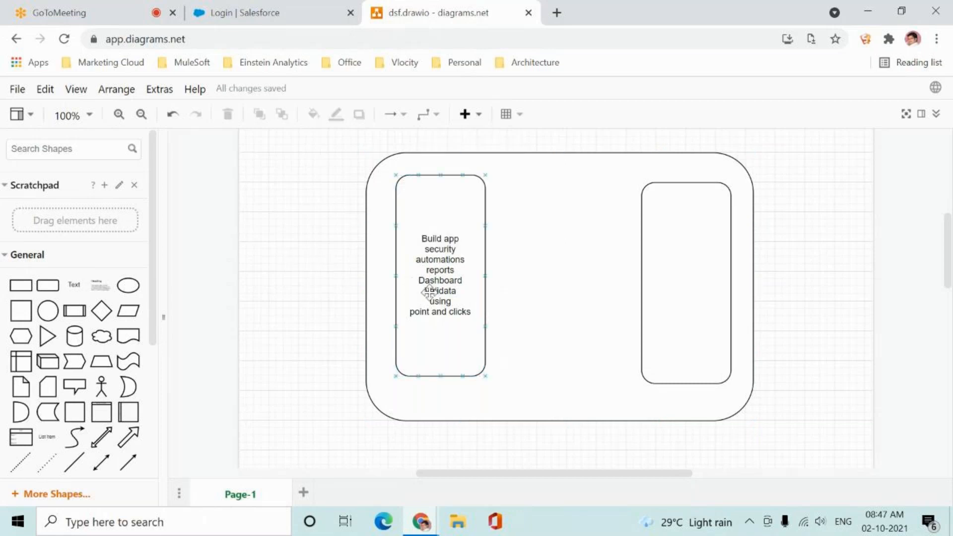
{"action": "left_click_drag", "start_coordinate": [453, 346], "coordinate": [452, 351]}
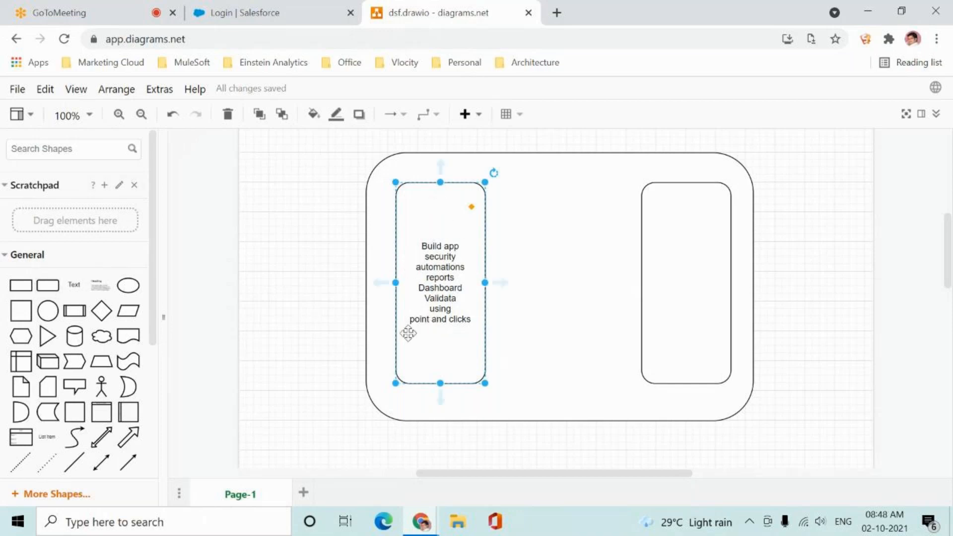
Switch to the Salesforce login page and log in with the saved credentials.
{"action": "left_click", "coordinate": [299, 22]}
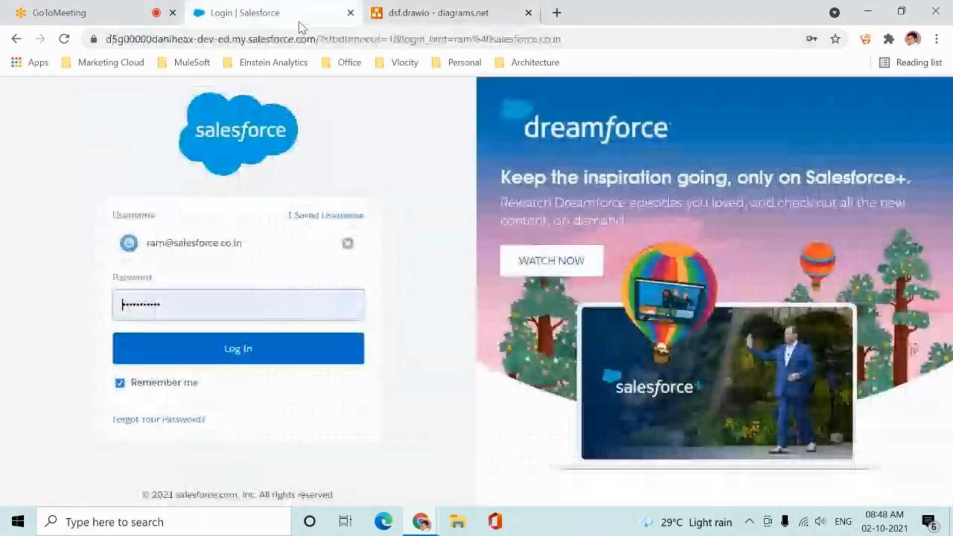
{"action": "left_click", "coordinate": [221, 354]}
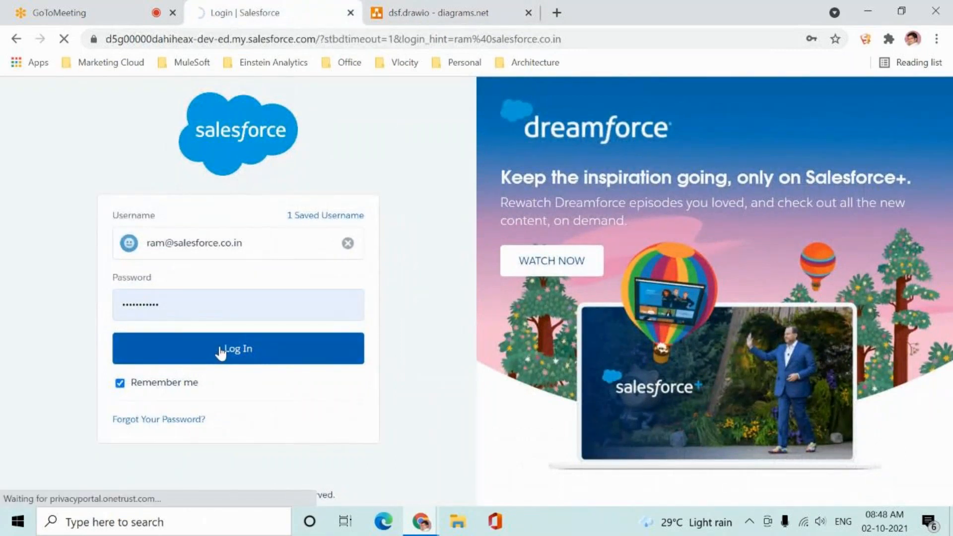
{"action": "left_click", "coordinate": [221, 350]}
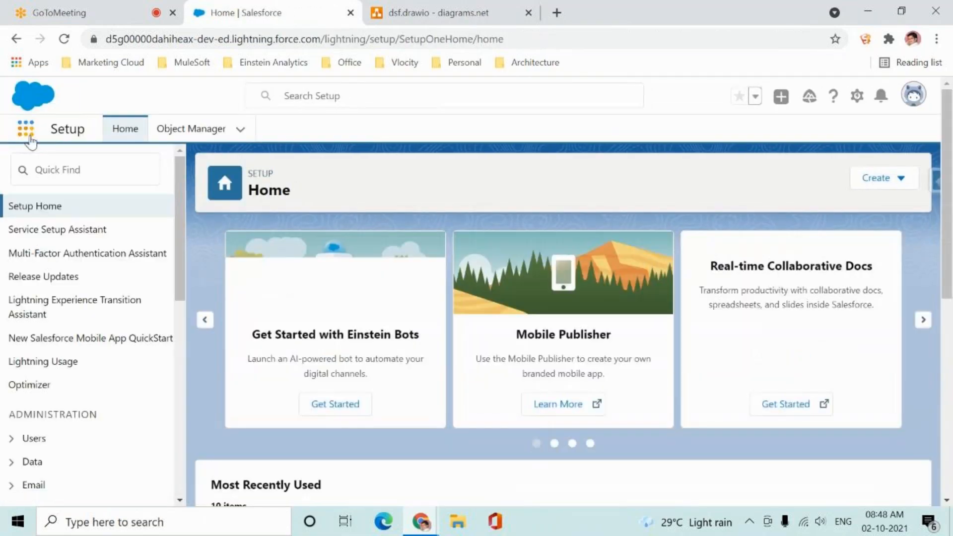
Search the available apps for "pres" and open the Prestage app.
{"action": "left_click", "coordinate": [26, 130]}
{"action": "type", "text": "pres"}
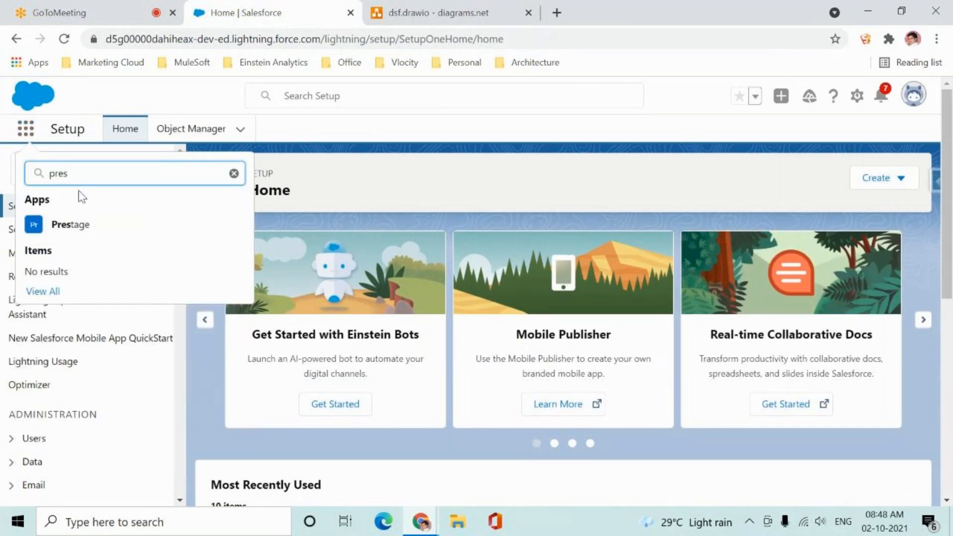
{"action": "left_click", "coordinate": [72, 225]}
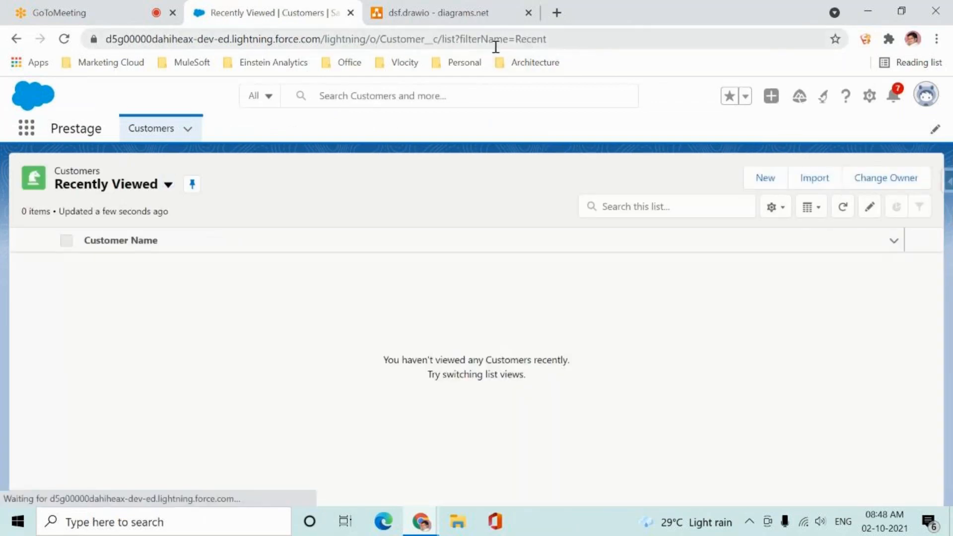
Open a new customer record form and examine its fields, including the Interested ZipCode list and the Dob calendar.
{"action": "left_click", "coordinate": [752, 179]}
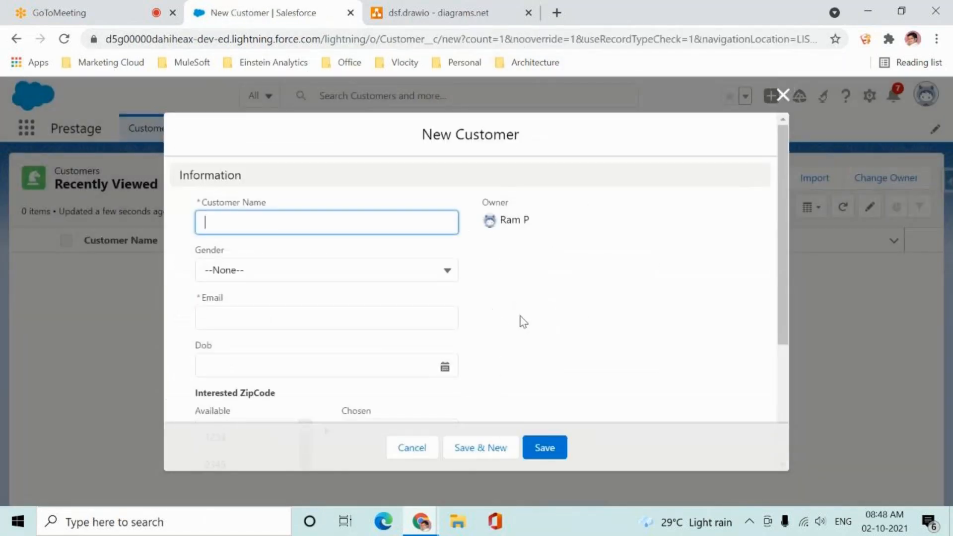
{"action": "scroll", "coordinate": [524, 322], "scroll_direction": "down", "scroll_amount": 4}
{"action": "scroll", "coordinate": [496, 353], "scroll_direction": "up", "scroll_amount": 4}
{"action": "scroll", "coordinate": [493, 296], "scroll_direction": "down", "scroll_amount": 4}
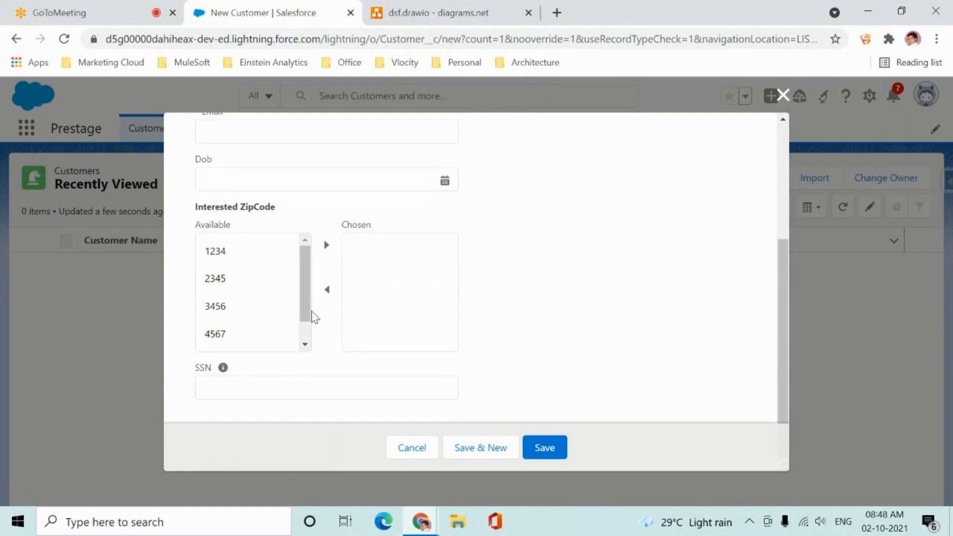
{"action": "scroll", "coordinate": [299, 313], "scroll_direction": "up", "scroll_amount": 2}
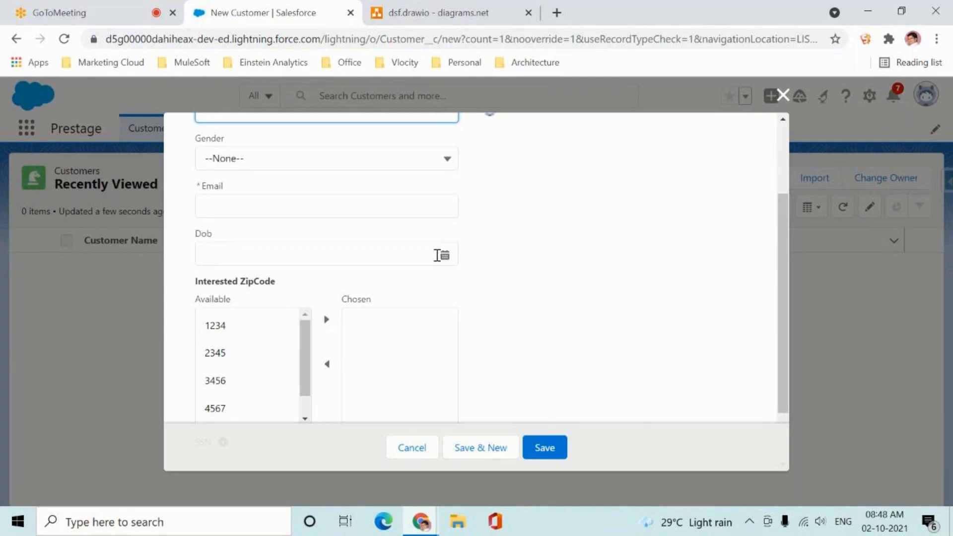
{"action": "left_click", "coordinate": [434, 253]}
{"action": "left_click", "coordinate": [395, 273]}
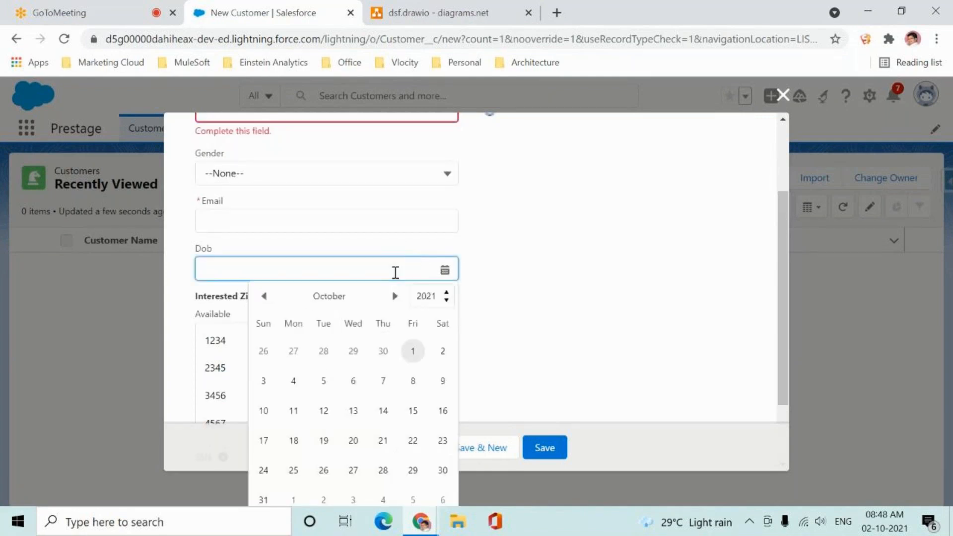
Pick a date from the Dob calendar in the new customer form and replace it with one from the previous month.
{"action": "left_click", "coordinate": [360, 382]}
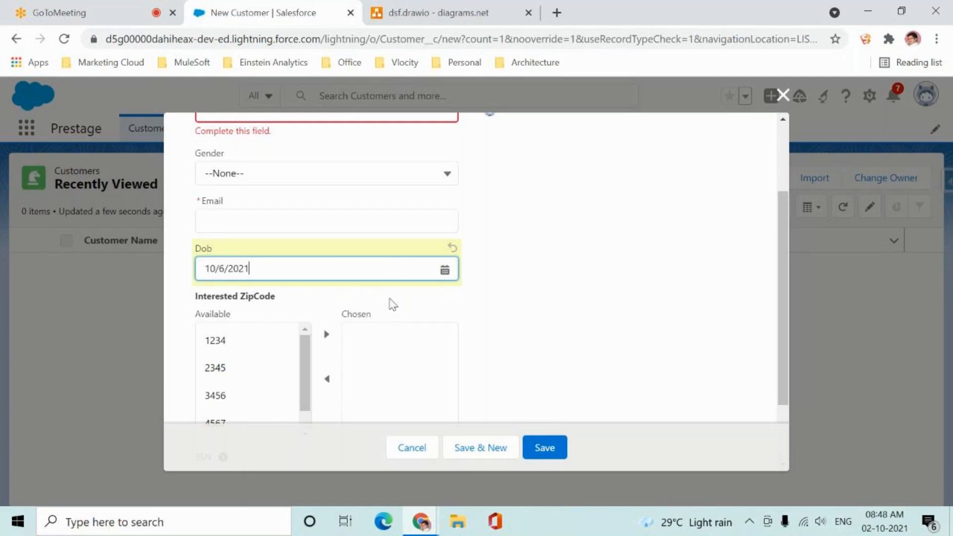
{"action": "left_click", "coordinate": [372, 272]}
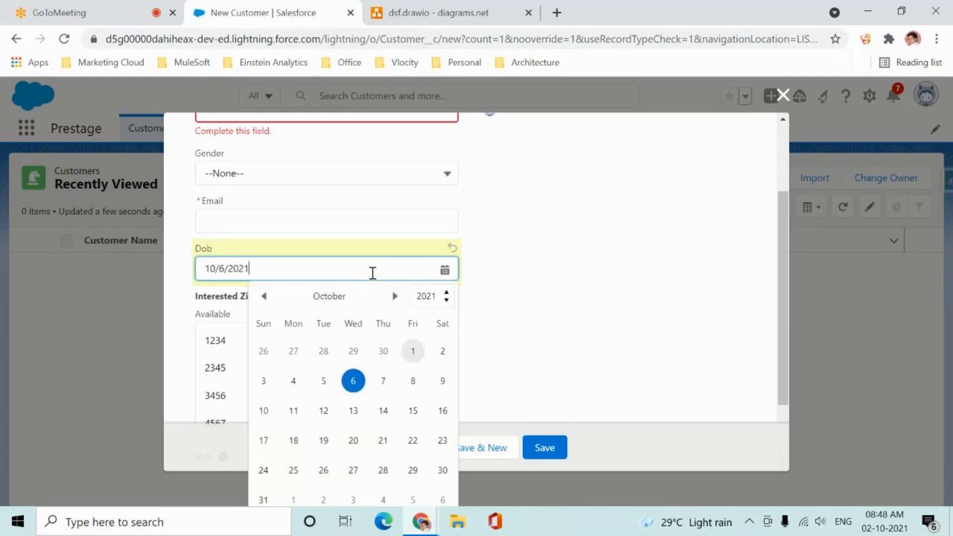
{"action": "left_click", "coordinate": [329, 356]}
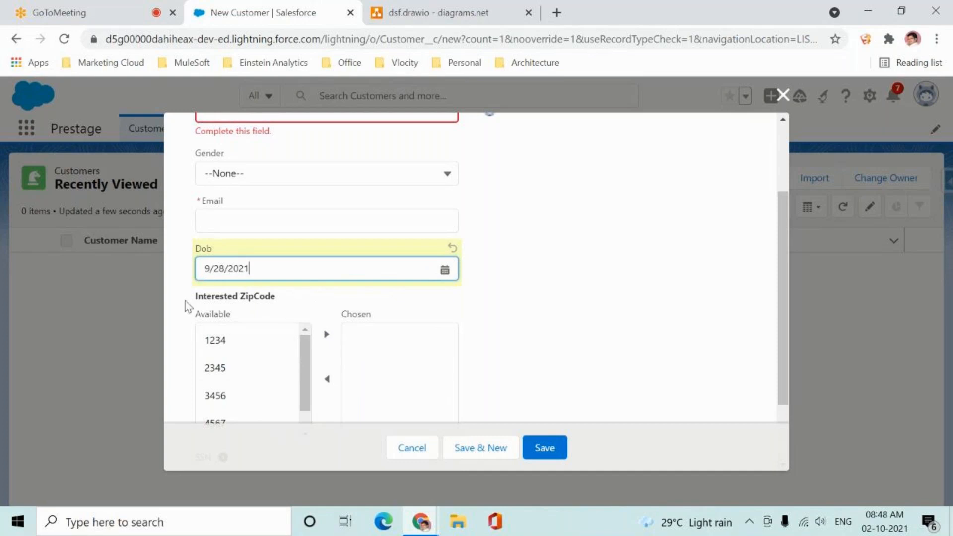
{"action": "left_click_drag", "start_coordinate": [183, 305], "coordinate": [320, 294]}
{"action": "left_click_drag", "start_coordinate": [201, 274], "coordinate": [269, 263]}
{"action": "left_click", "coordinate": [562, 307]}
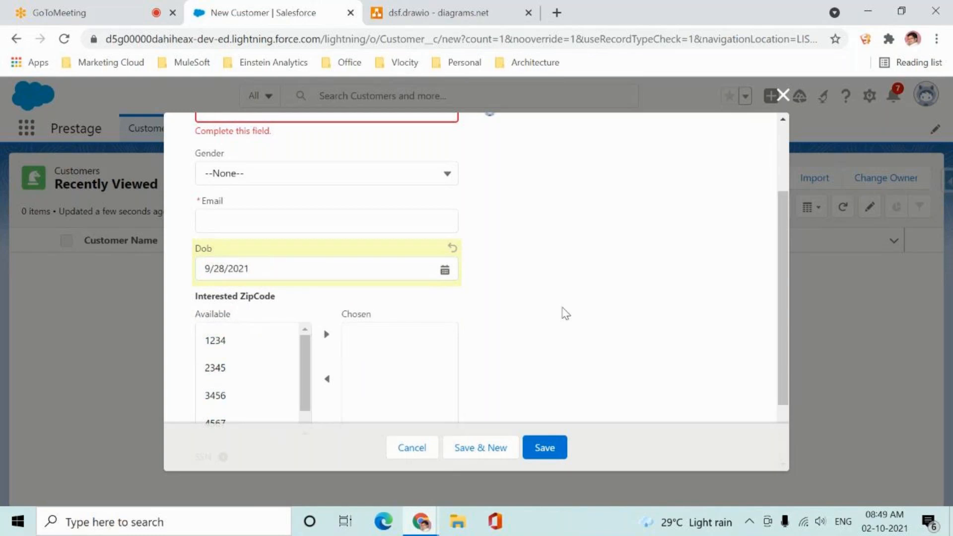
Switch to the dsf.drawio diagram in diagrams.net and start the empty right box's text with "Complex".
{"action": "left_click", "coordinate": [460, 20]}
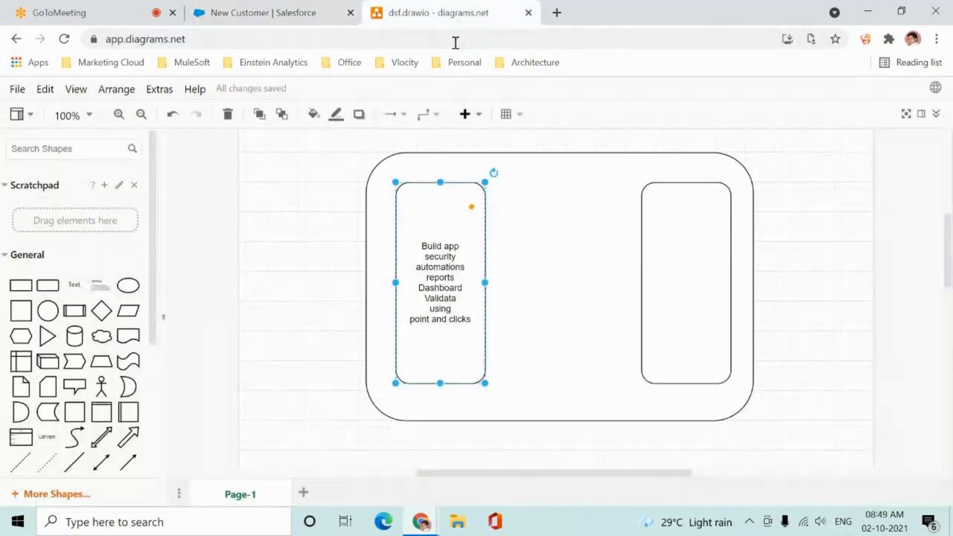
{"action": "left_click", "coordinate": [672, 253]}
{"action": "double_click", "coordinate": [672, 254]}
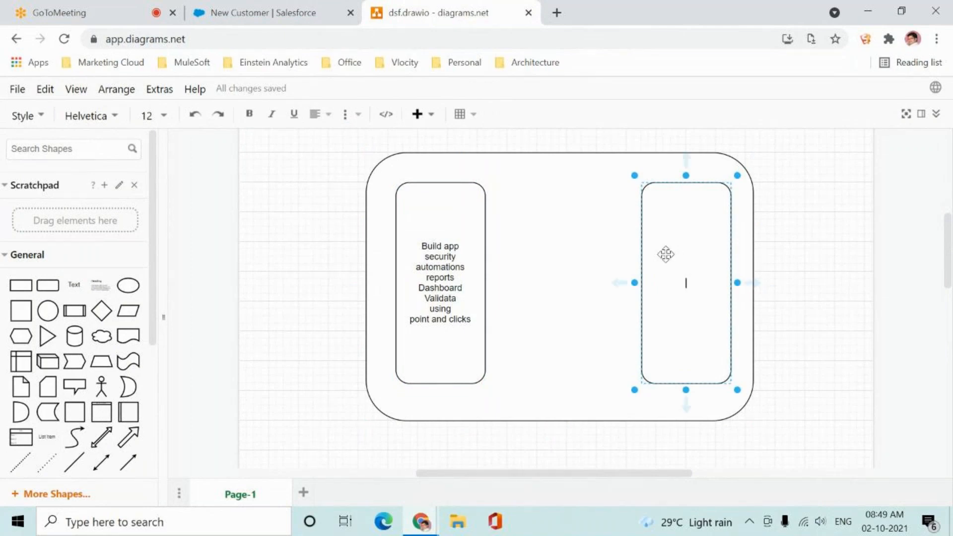
{"action": "type", "text": "q"}
{"action": "type", "text": "m"}
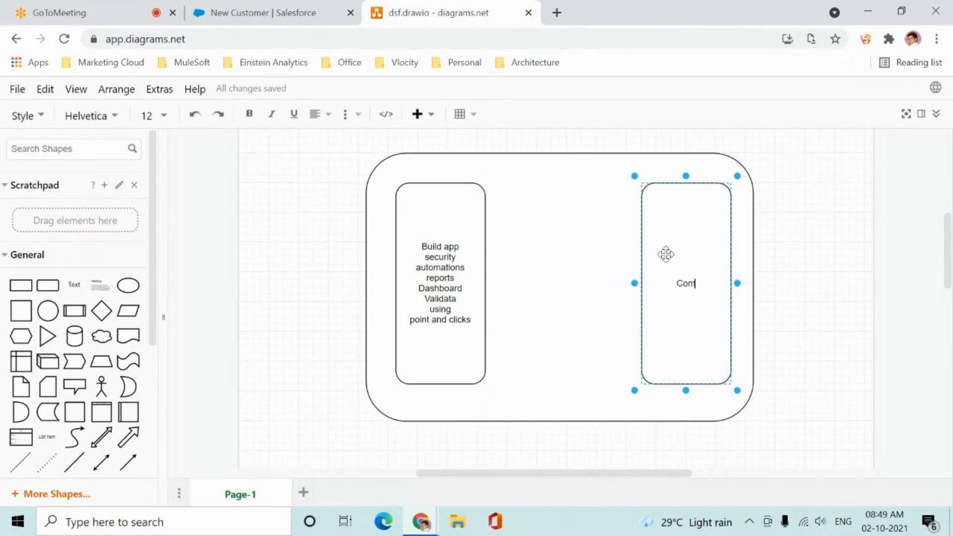
{"action": "type", "text": "plex Id"}
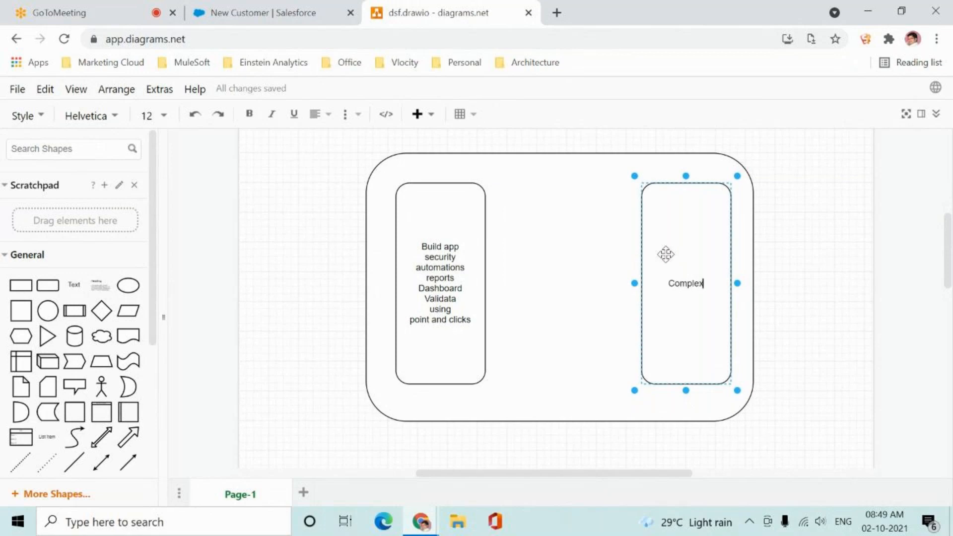